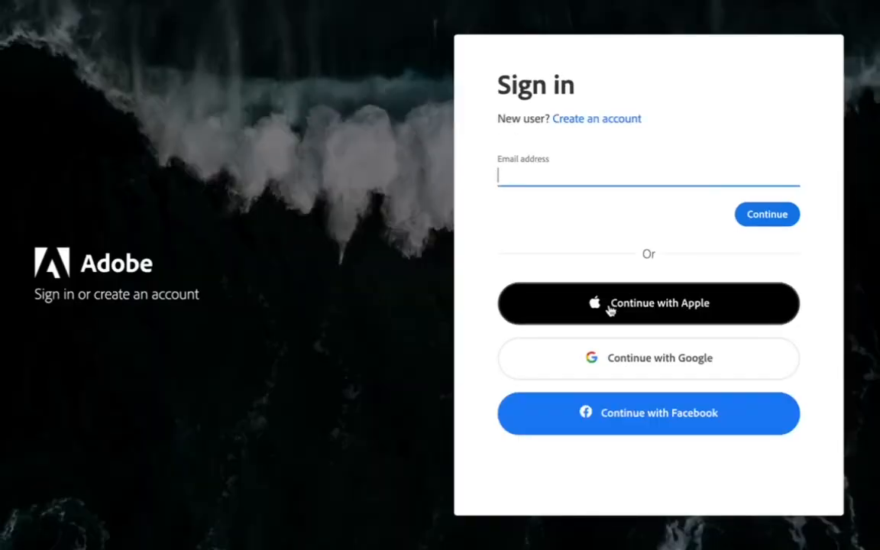
Sign in with Google using the Enterprise ID for a company or school, and create a new web page project
click(647, 365)
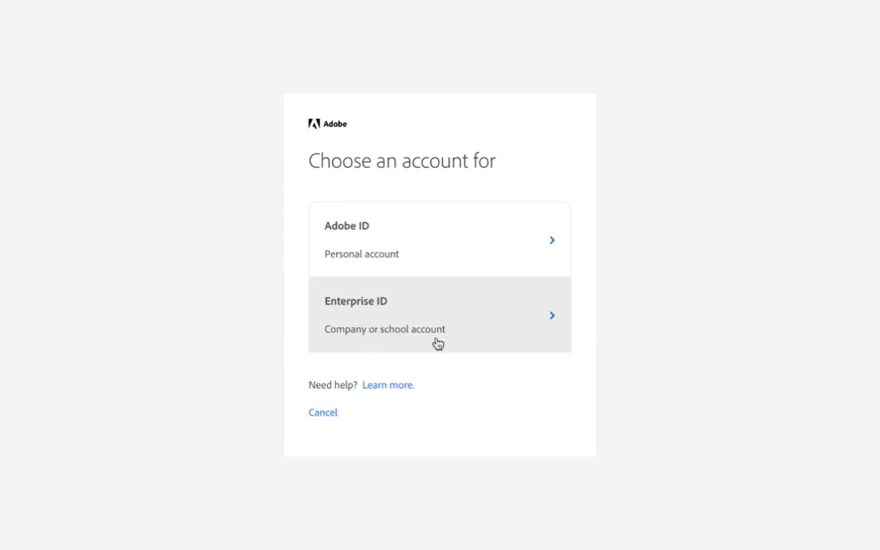
click(482, 328)
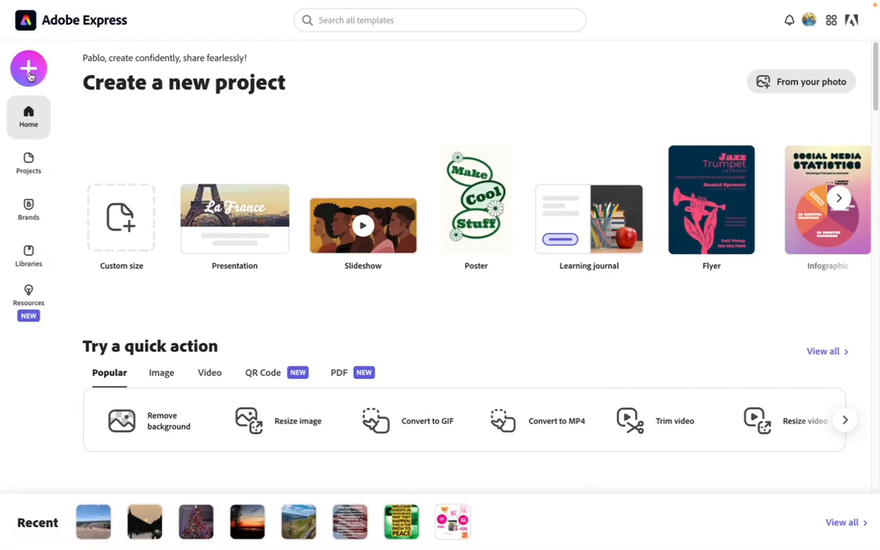
click(29, 69)
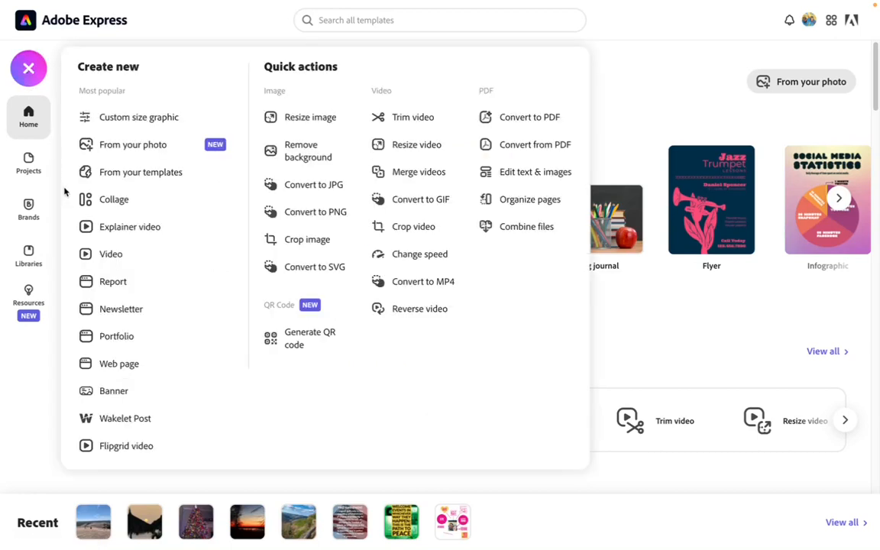
click(119, 363)
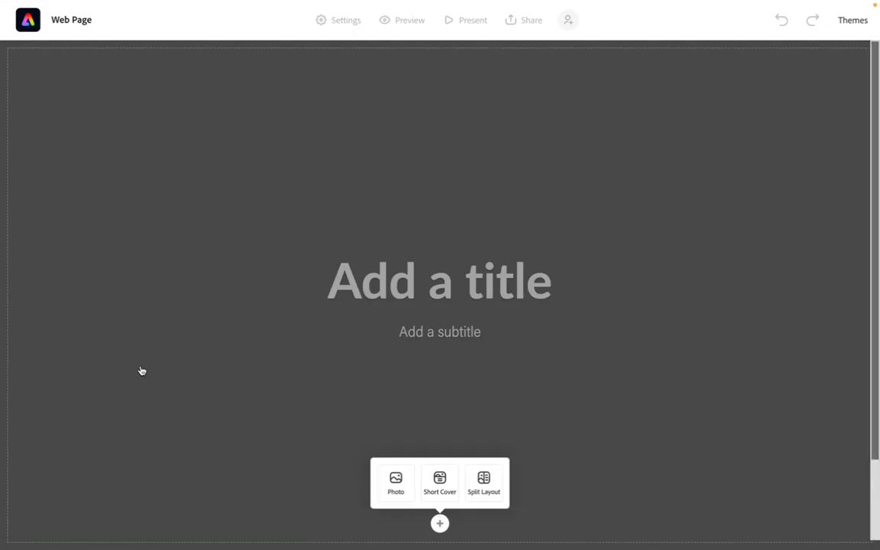
Title the web page with the owner's surname followed by "Portfolio"
click(384, 284)
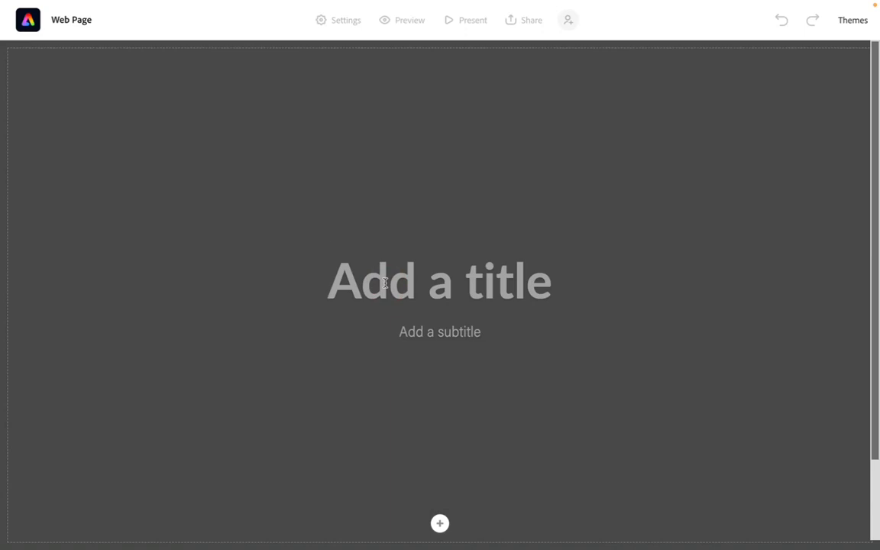
text(Alcala )
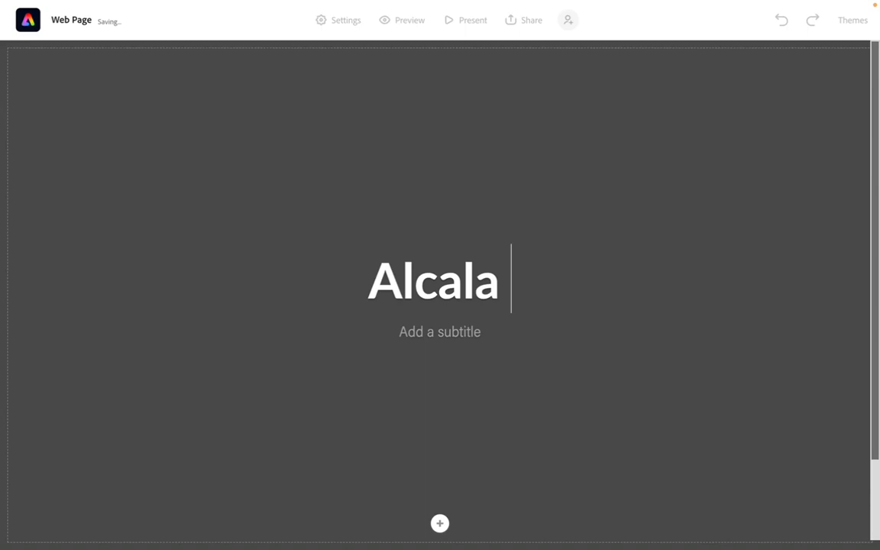
text(Pof)
key(BackSpace)
text(rtfolio)
Set the web page's subtitle to "Intro to Media Arts A2 or A3"
click(410, 336)
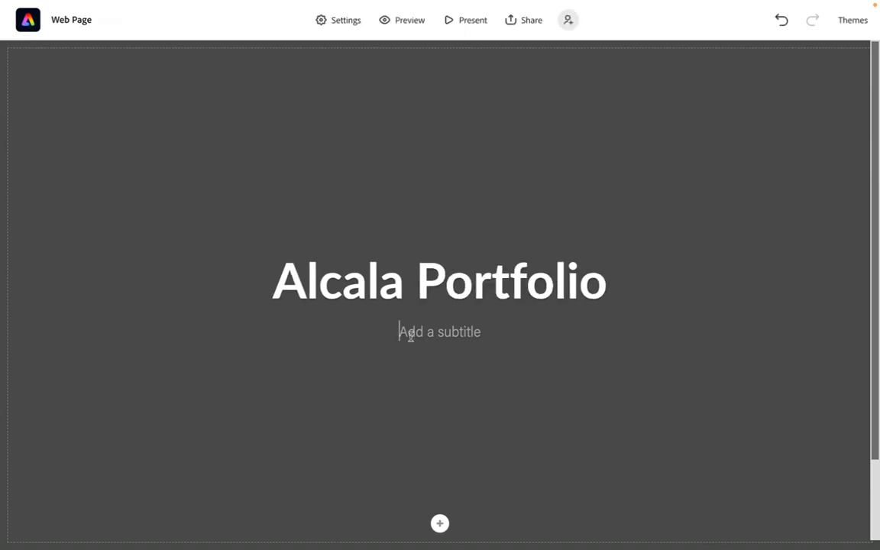
text(Intro to Media A)
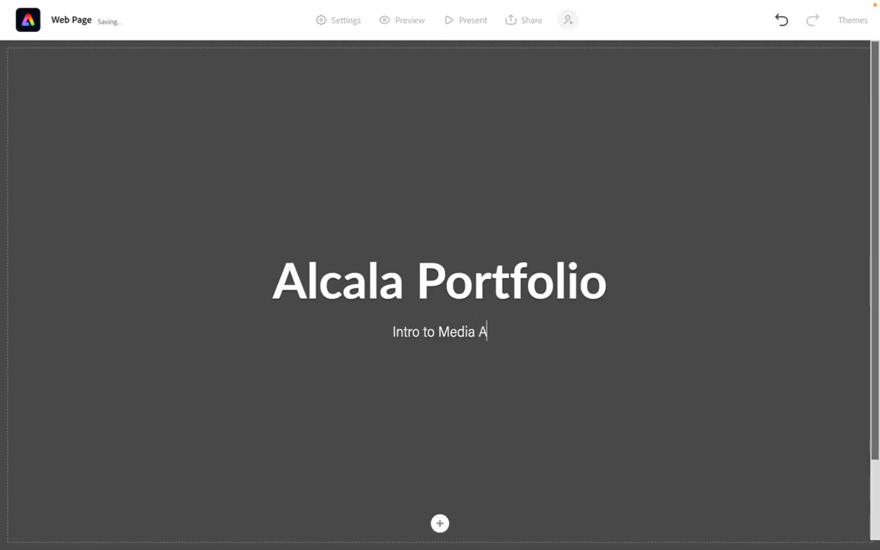
text(rts )
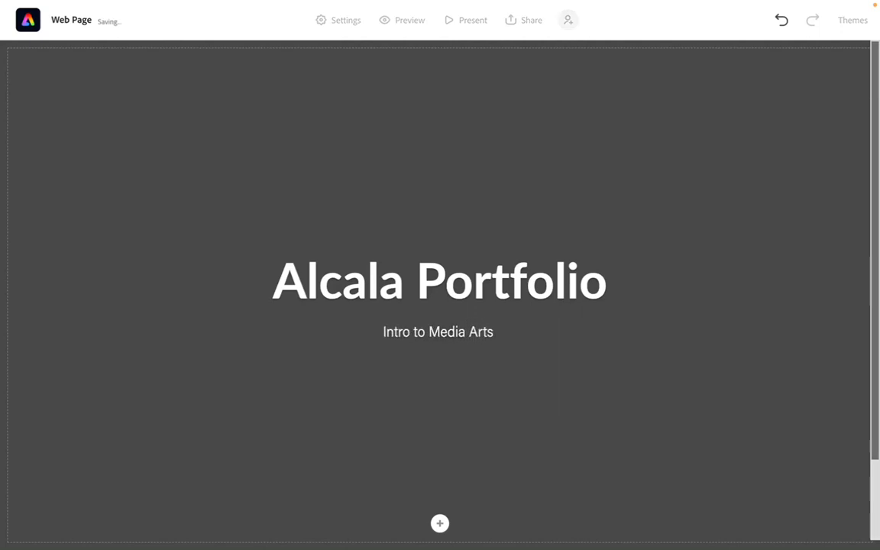
text(A2 or A3)
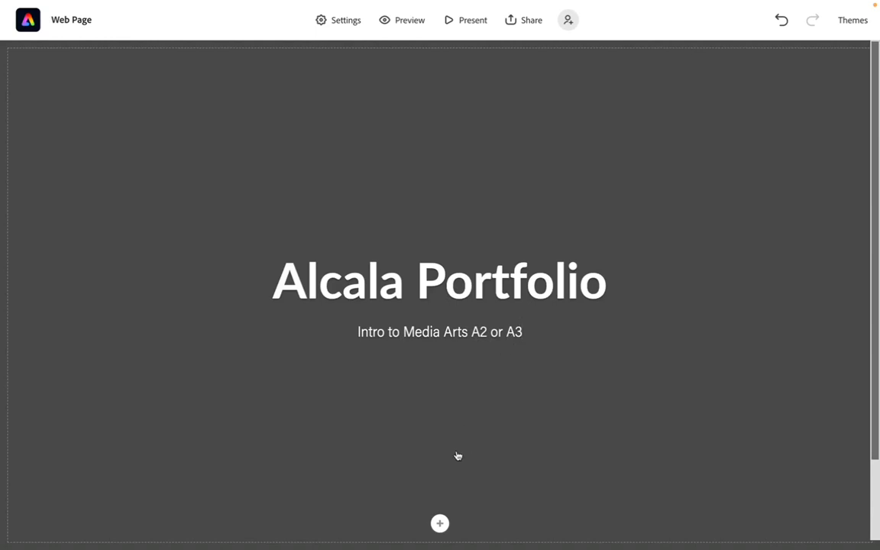
Upload IMG_6974.JPG from the Sample Portfolio folder as the cover photo behind the title
click(440, 525)
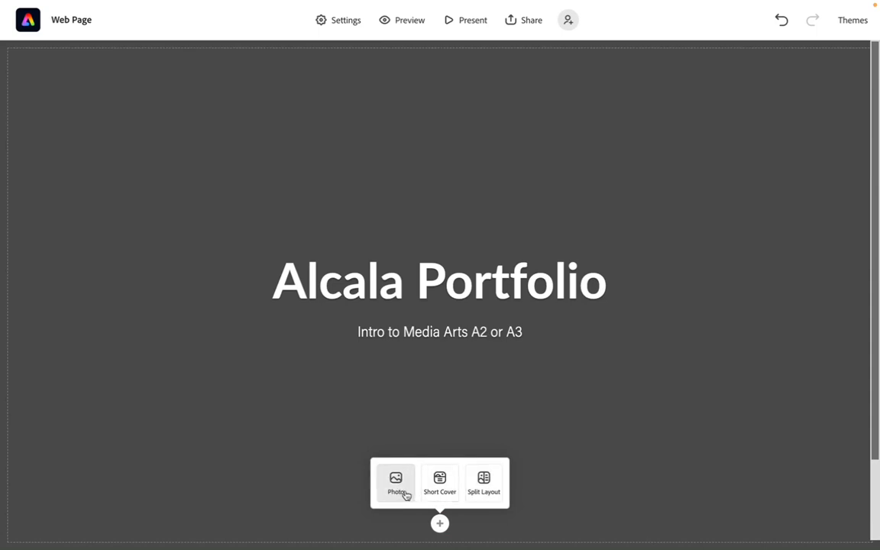
click(401, 492)
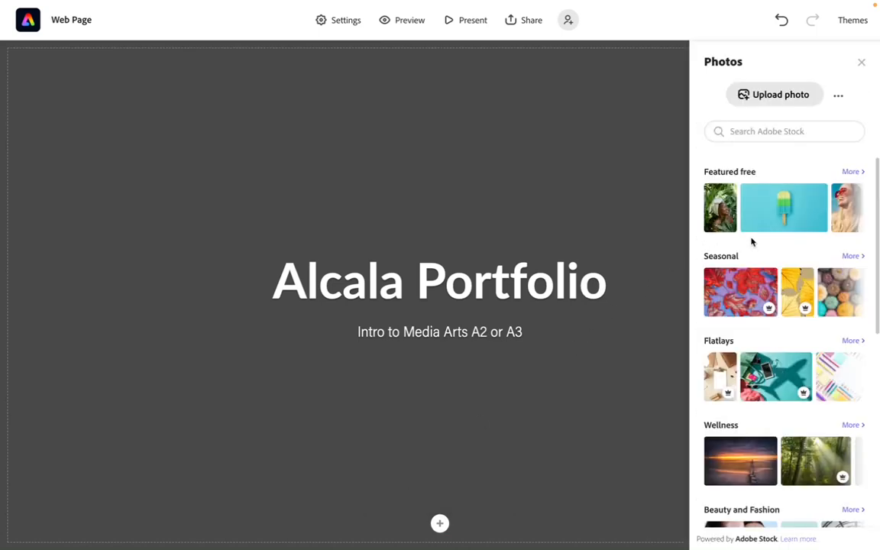
scroll(752, 243, down, 1)
scroll(752, 242, down, 1)
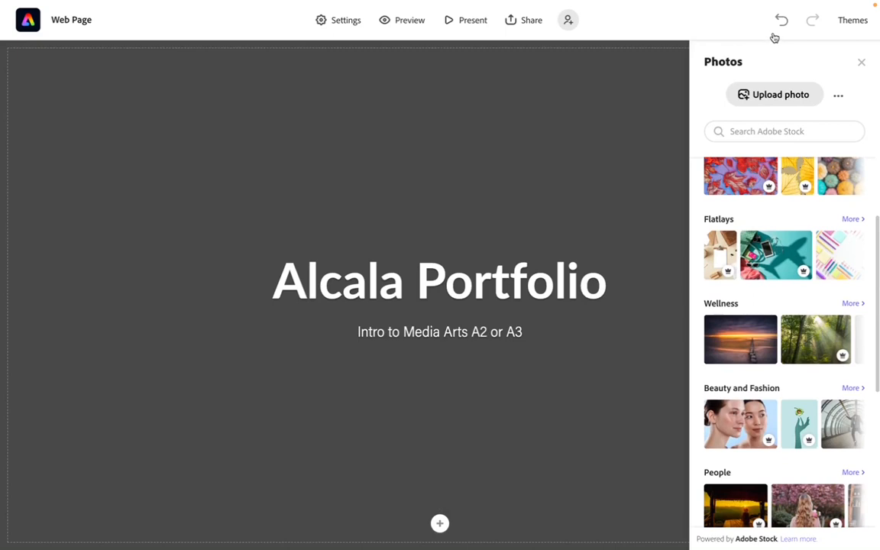
scroll(746, 237, up, 2)
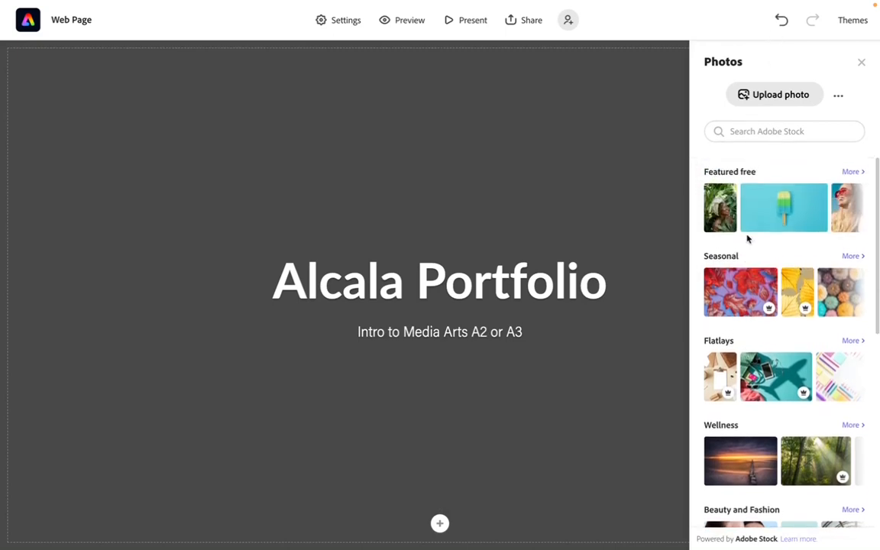
click(780, 100)
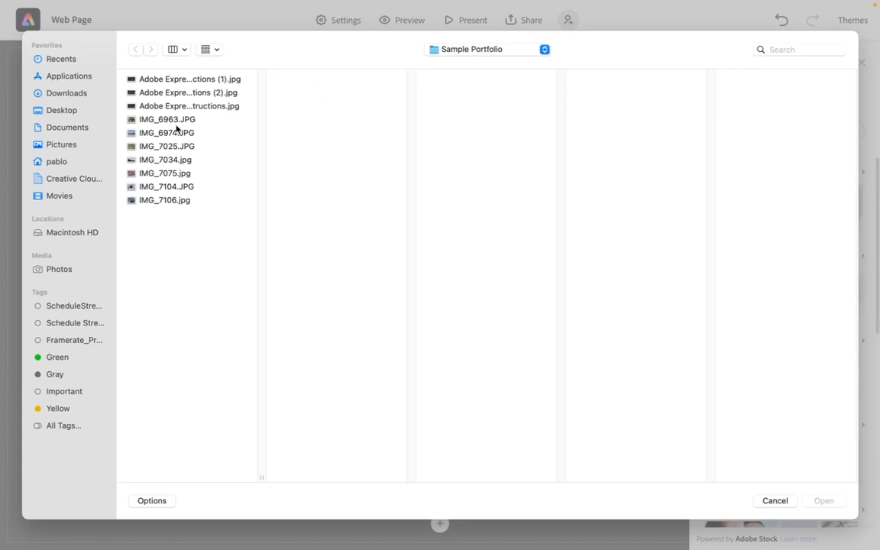
click(168, 188)
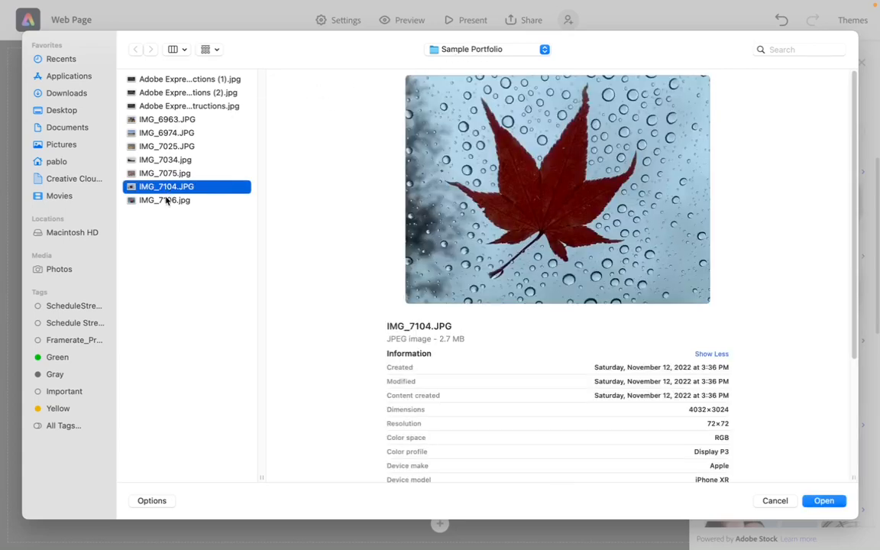
click(167, 201)
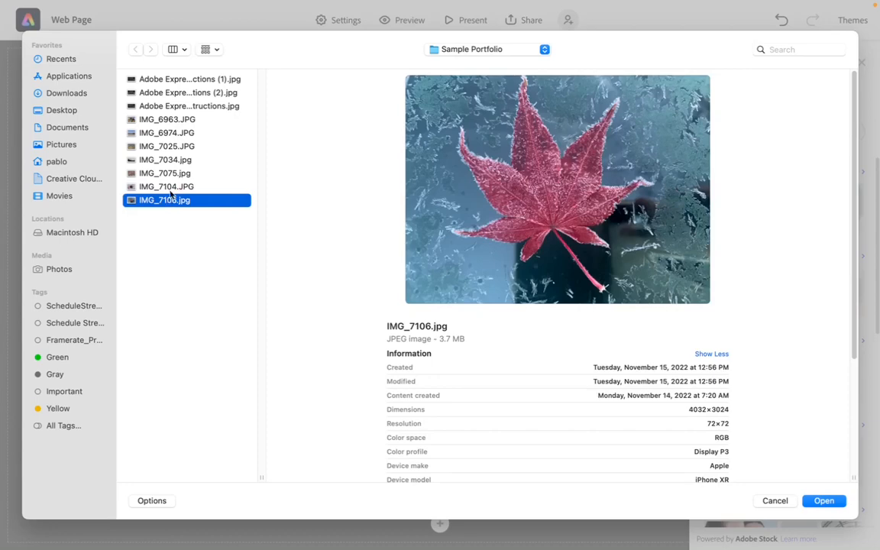
click(174, 134)
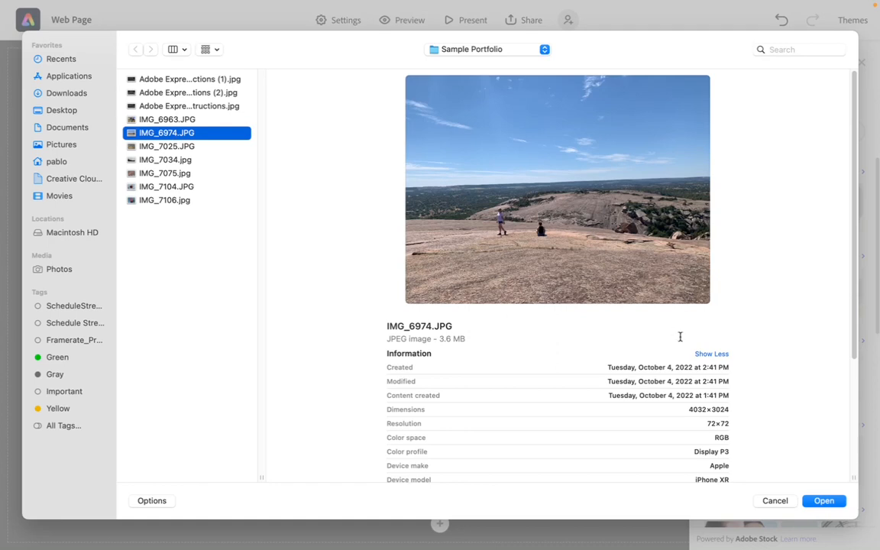
click(822, 502)
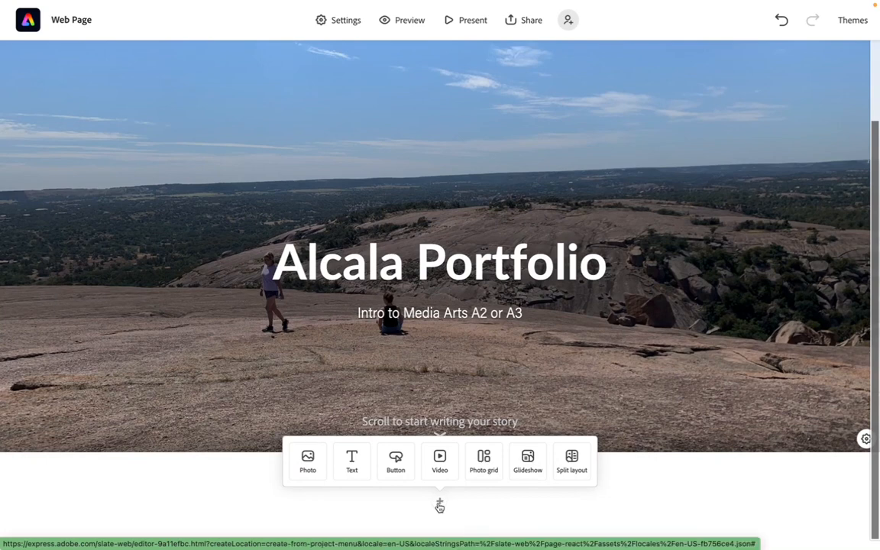
Add the cactus photo IMG_6963.JPG from the Sample Portfolio folder below the cover
click(307, 461)
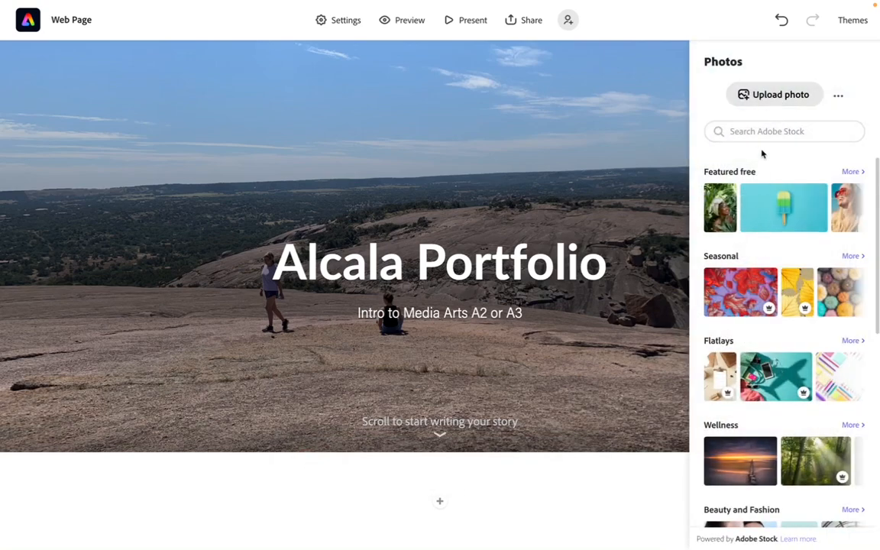
click(774, 101)
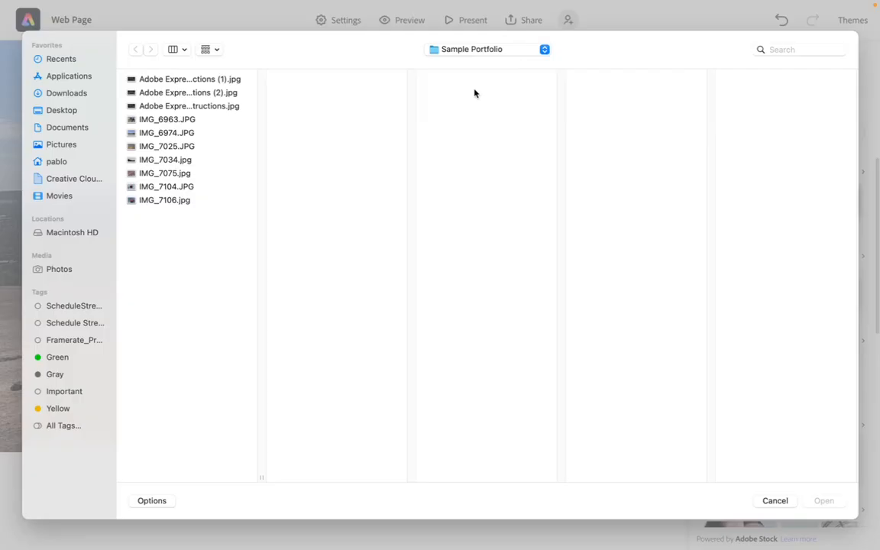
click(172, 120)
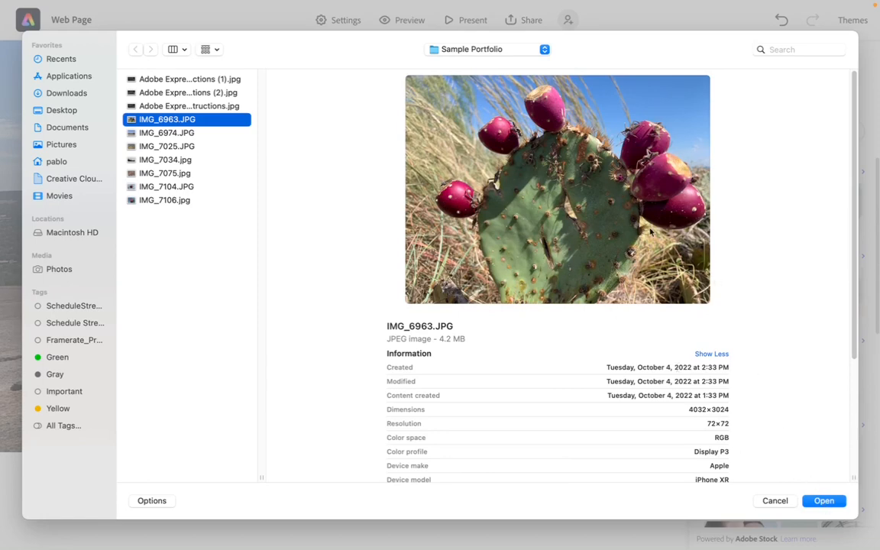
click(823, 501)
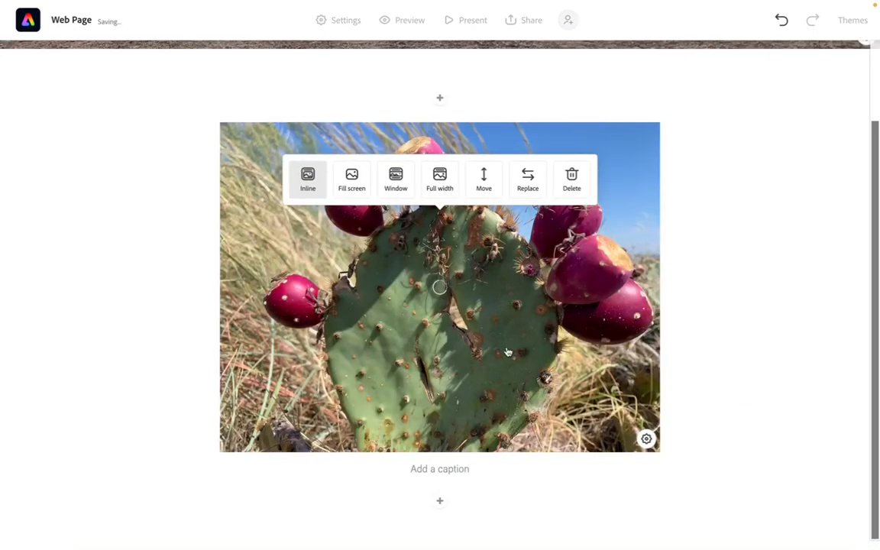
Caption the cactus photo "Enchanted Rock Cactus. Color, Texture."
click(430, 469)
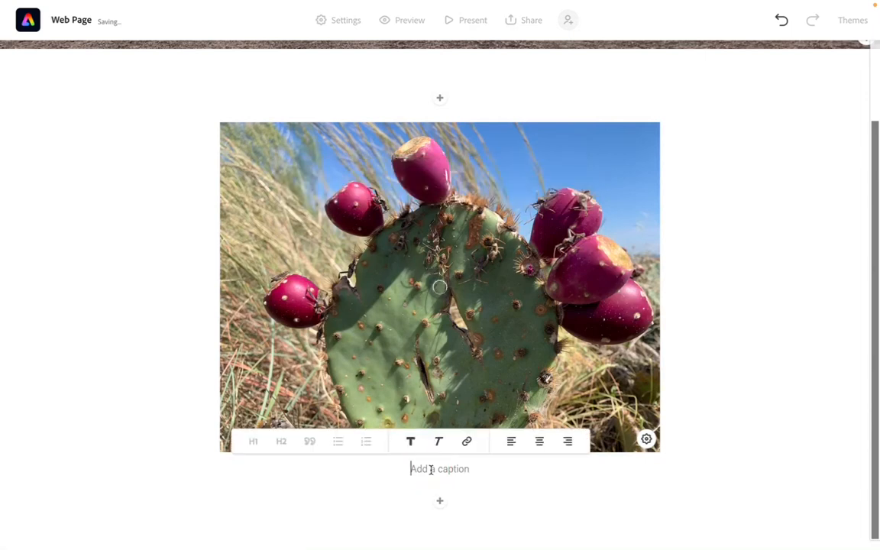
text(Ca)
key(BackSpace)
key(BackSpace)
text(Enchanted Rock Cactus.)
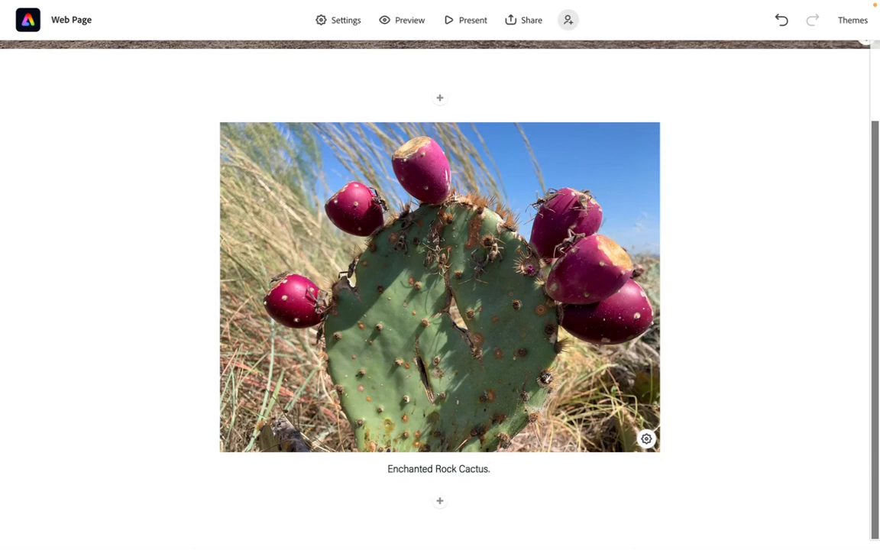
text(C)
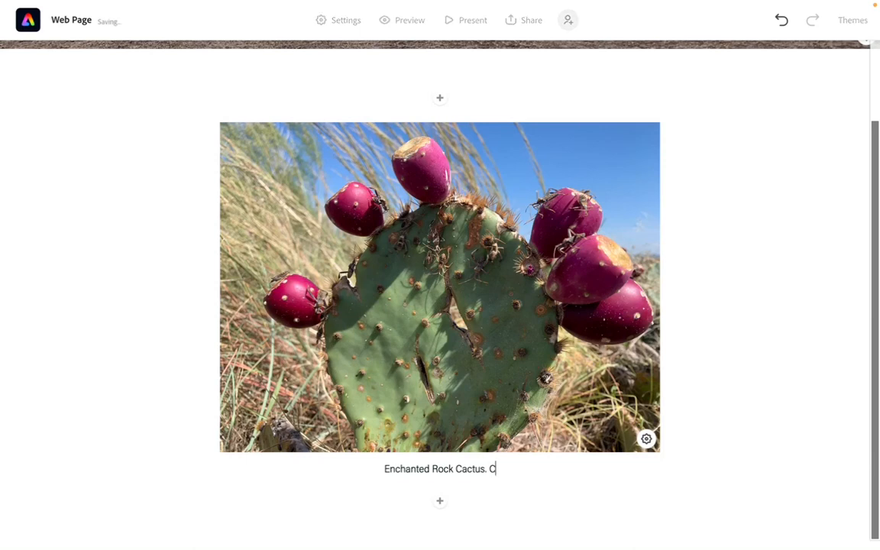
text(olor, )
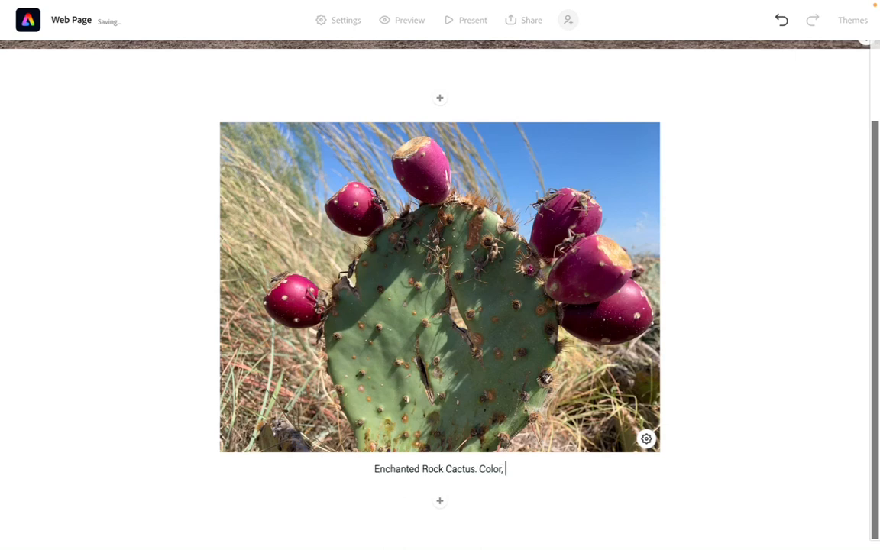
text(T)
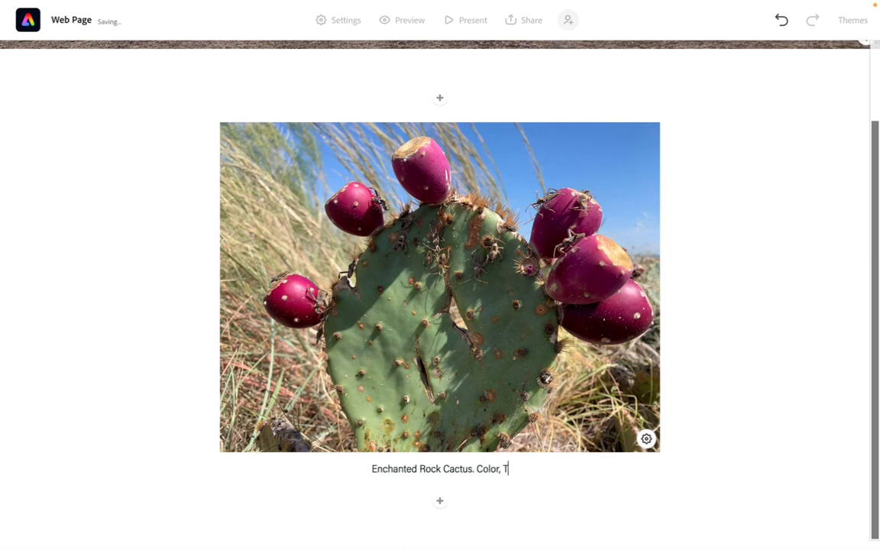
text(exture,)
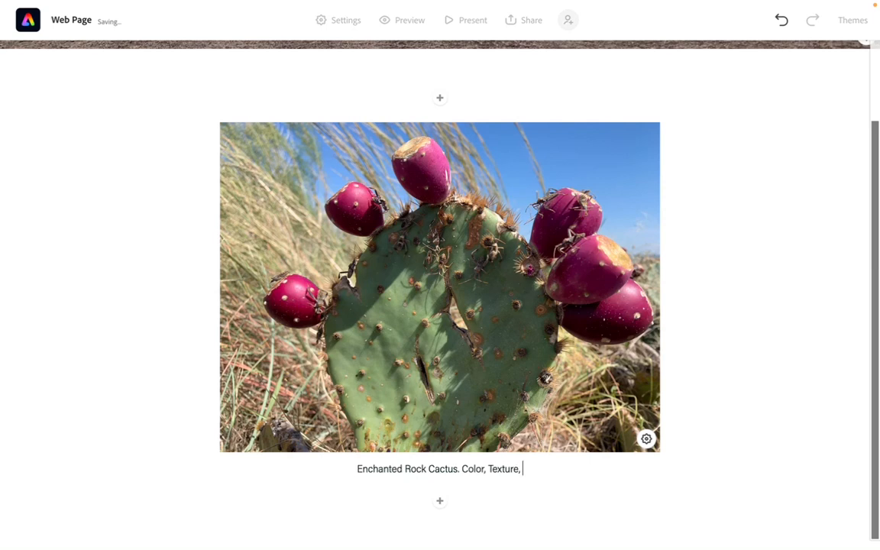
key(BackSpace)
key(BackSpace)
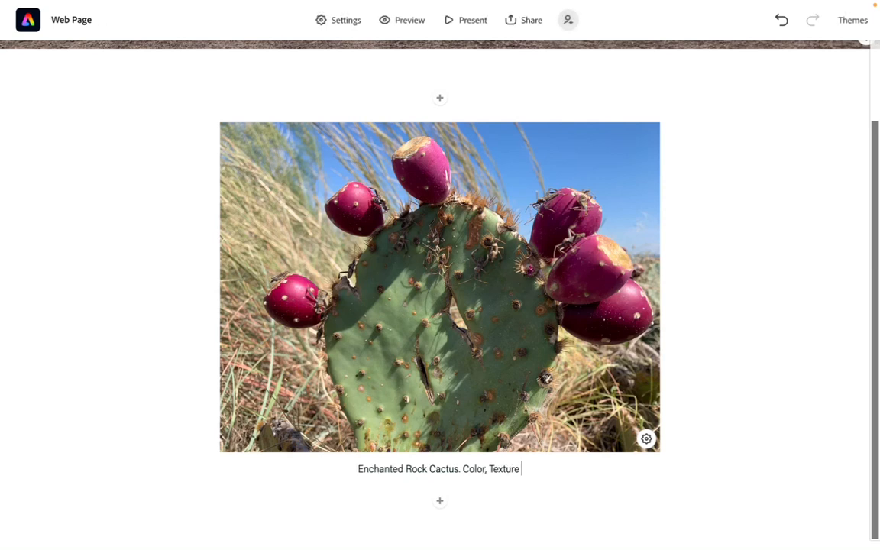
text(.)
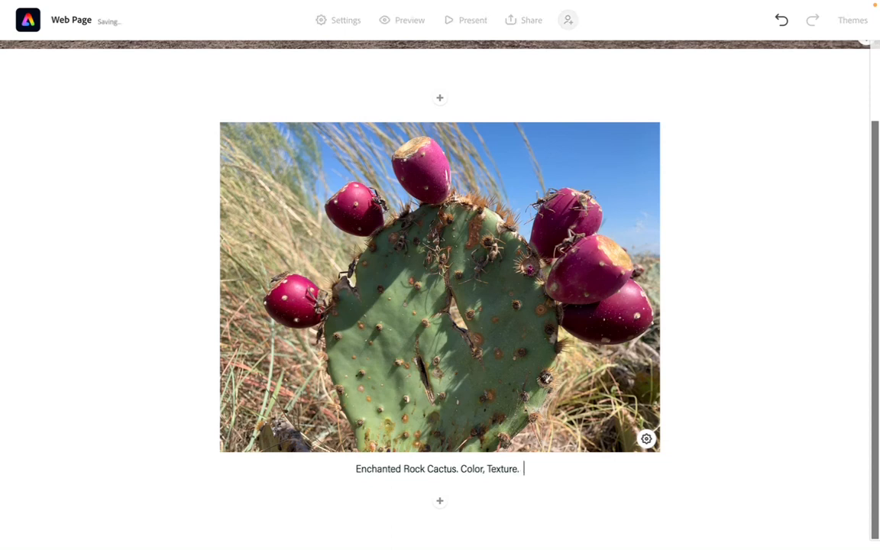
key(BackSpace)
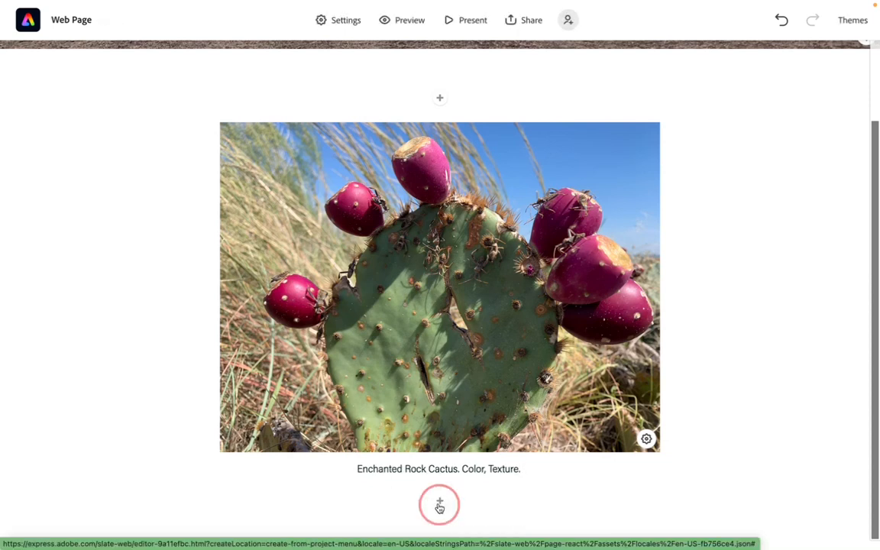
Add the frosted leaf photo IMG_7106.jpg from the Sample Portfolio folder below the cactus photo and place the cursor in its caption
click(440, 504)
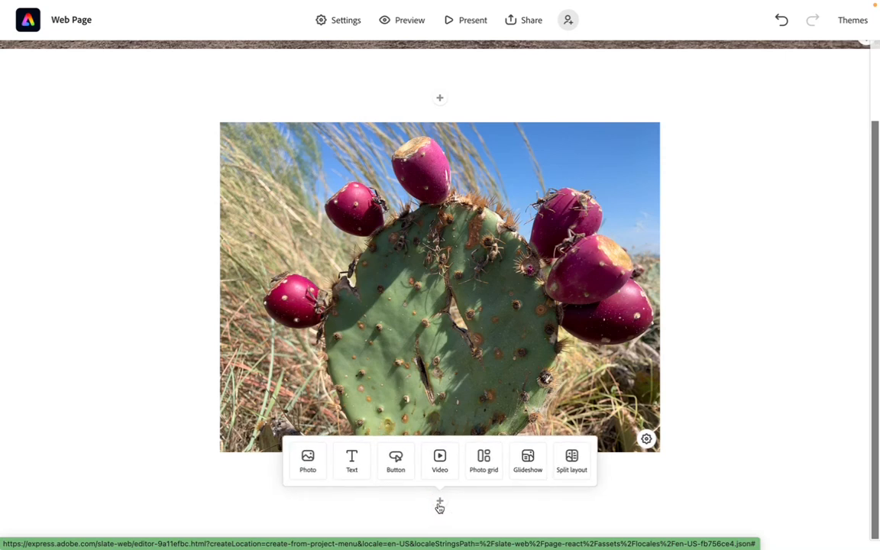
click(308, 466)
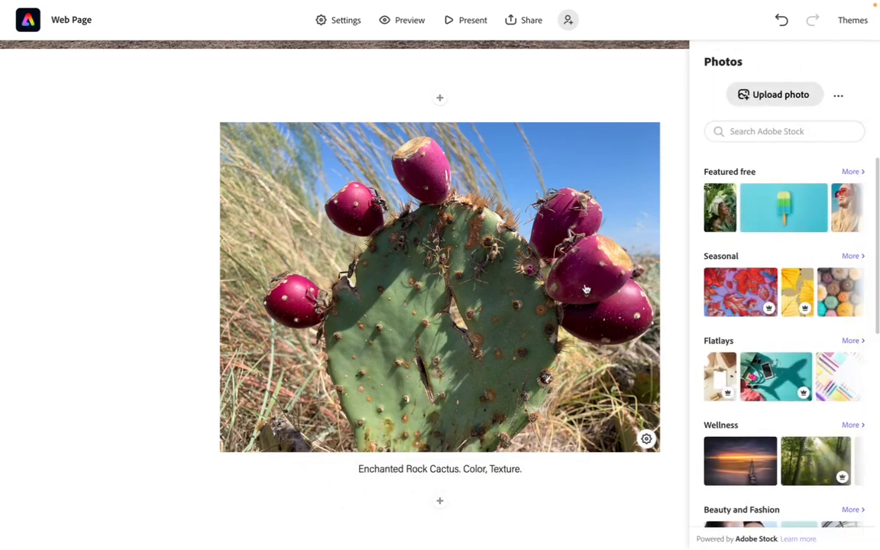
click(797, 96)
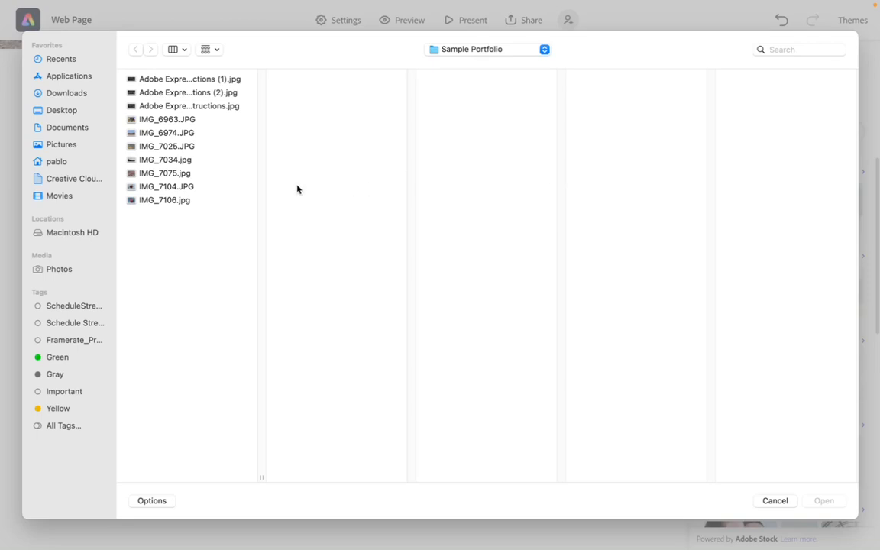
click(177, 200)
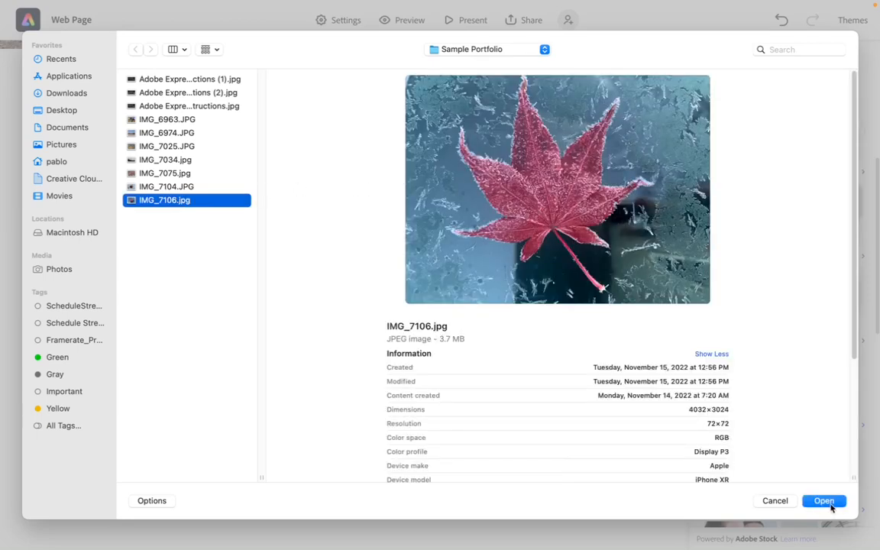
click(825, 501)
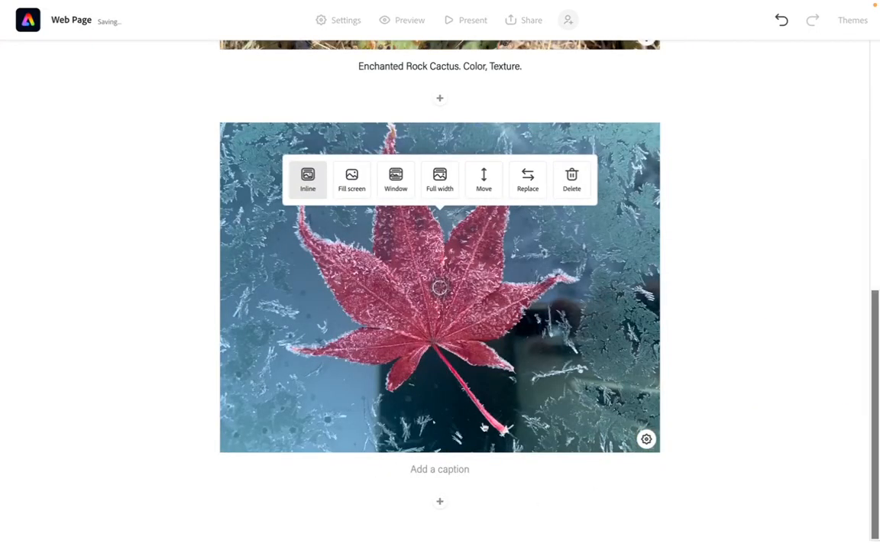
click(449, 472)
text(Color)
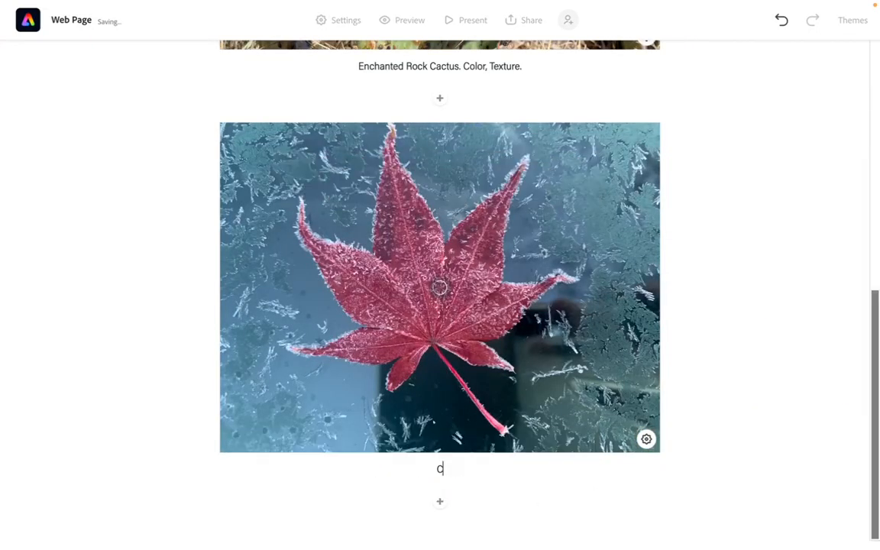
text( a)
key(BackSpace)
key(BackSpace)
text(,)
key(BackSpace)
key(BackSpace)
key(BackSpace)
key(BackSpace)
key(BackSpace)
key(BackSpace)
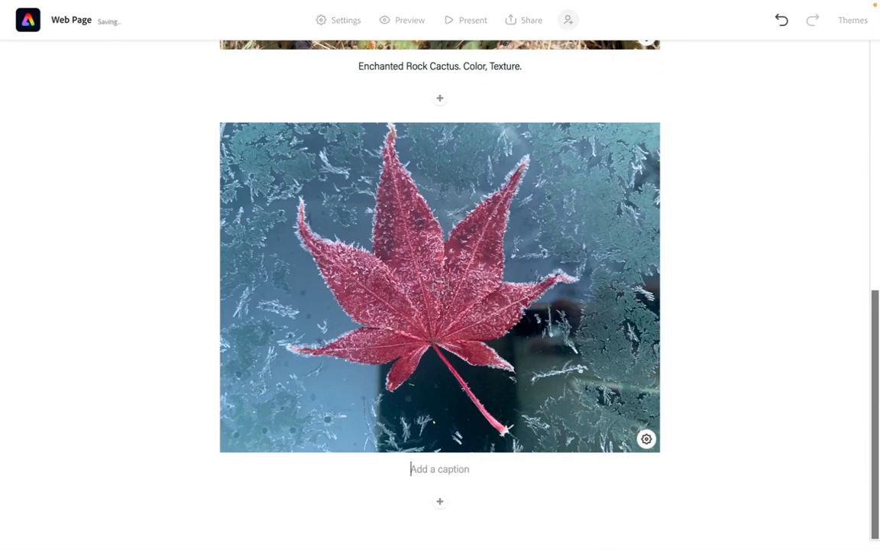
Caption the leaf photo "Leaf frost. Texture, color, symmetry. First name Last Name"
text(Leaf frost. Texture, color, symmetry)
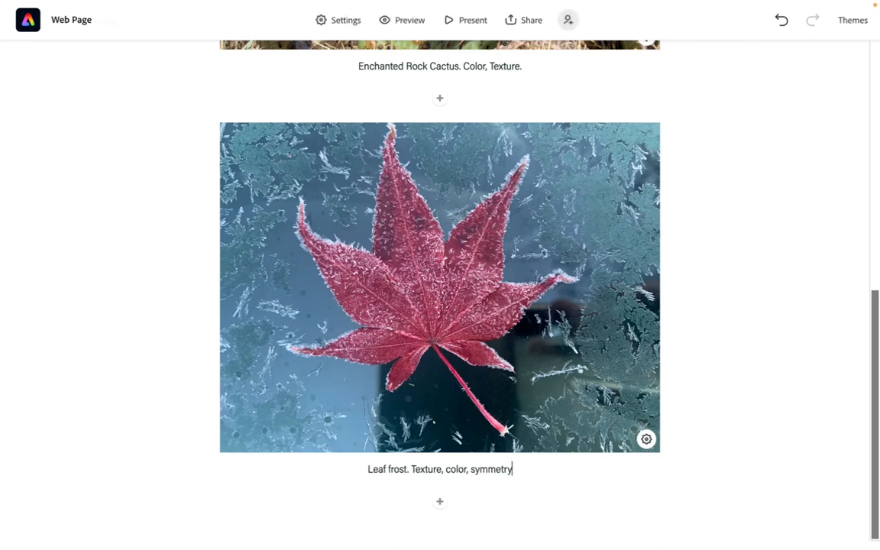
text(.)
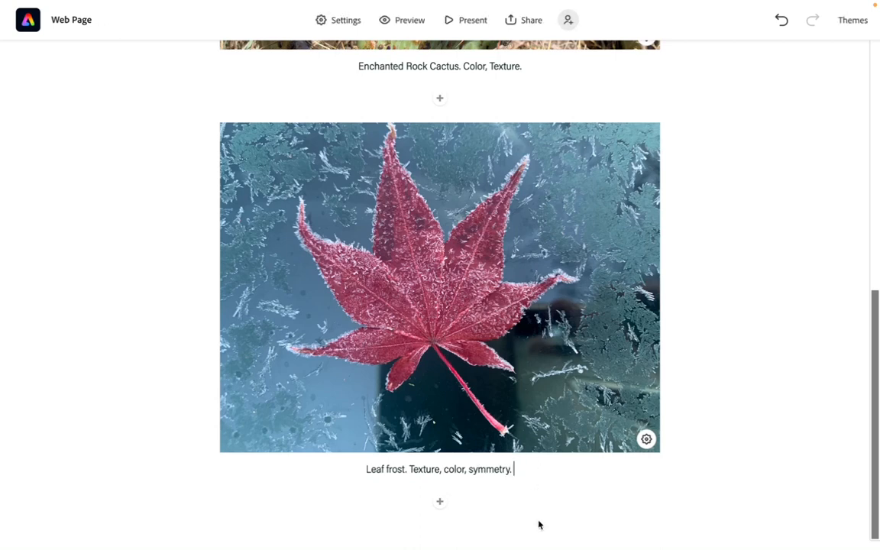
text(Fi)
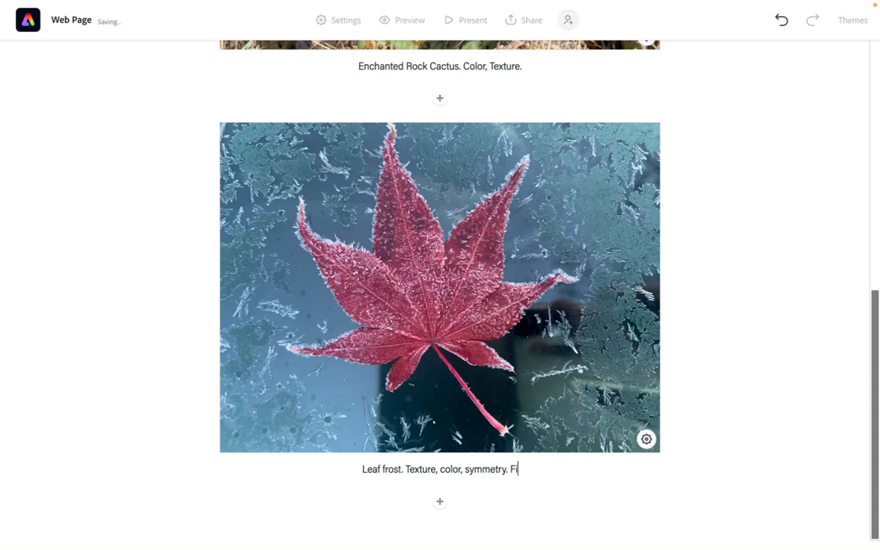
text(rst name )
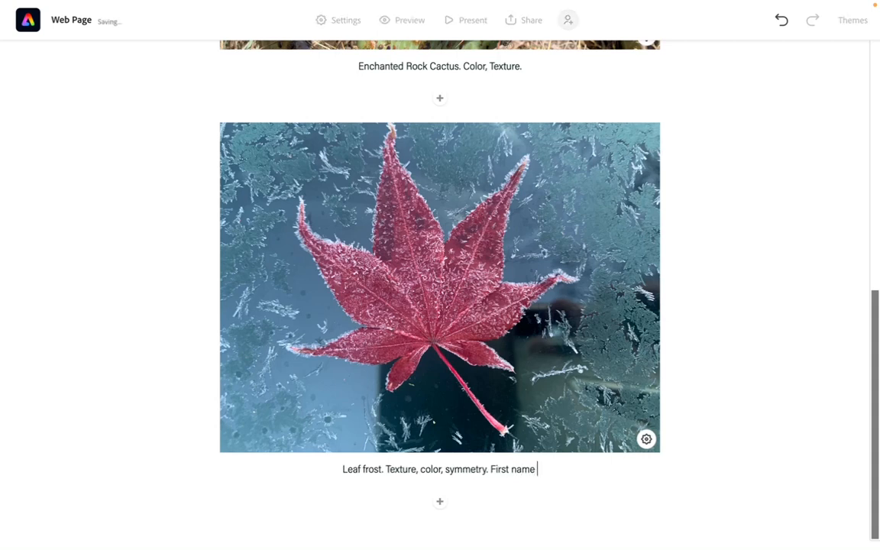
text(Last Name)
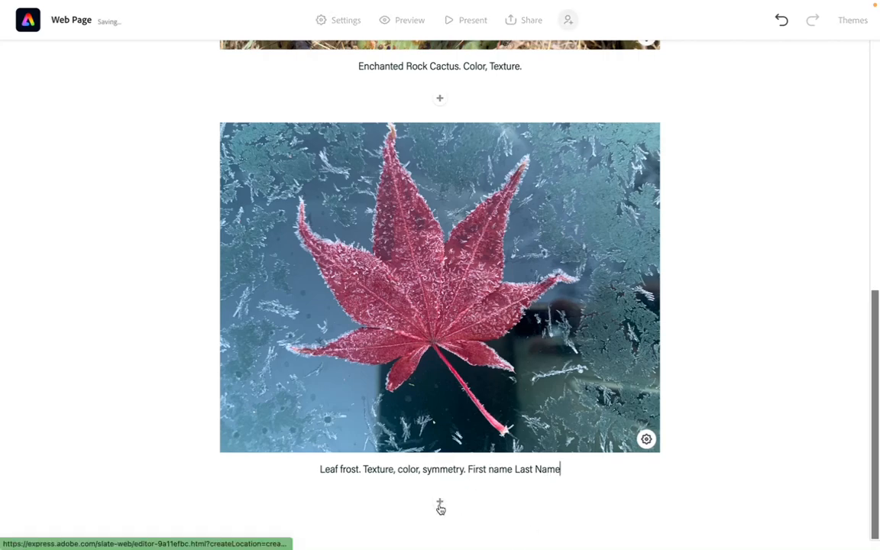
Open the publish and share link details for the portfolio page and turn on the author display
scroll(491, 475, up, 15)
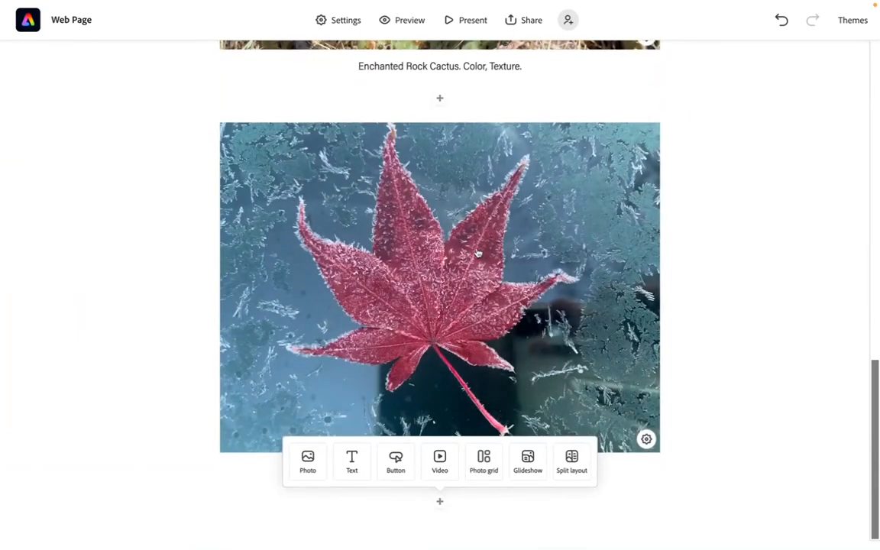
click(480, 529)
scroll(482, 530, up, 12)
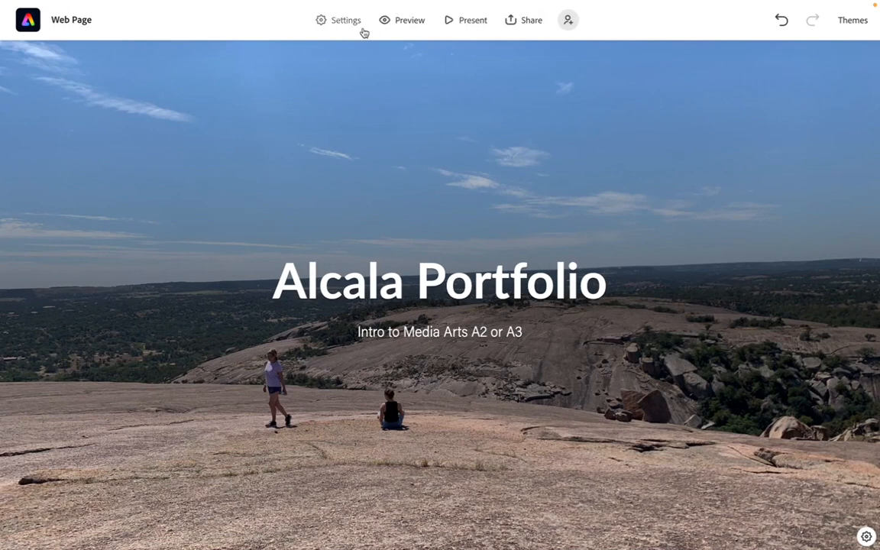
click(523, 23)
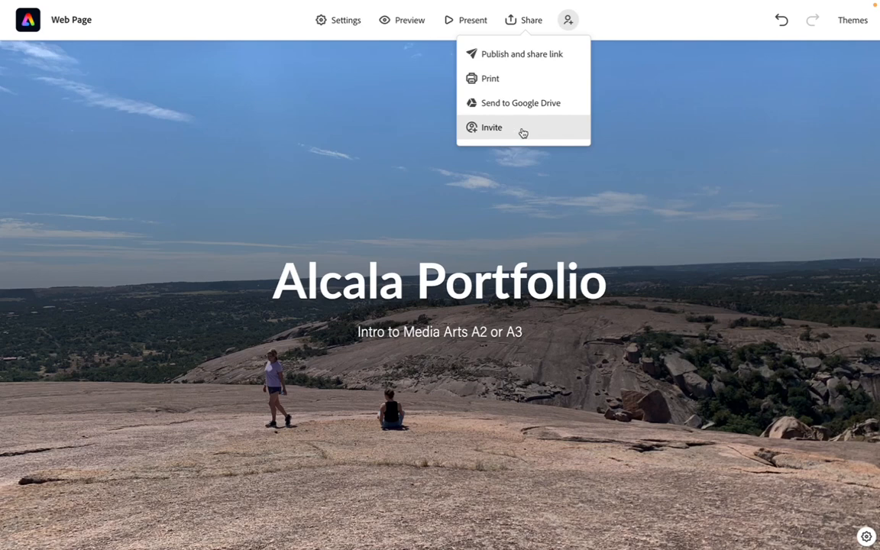
click(522, 61)
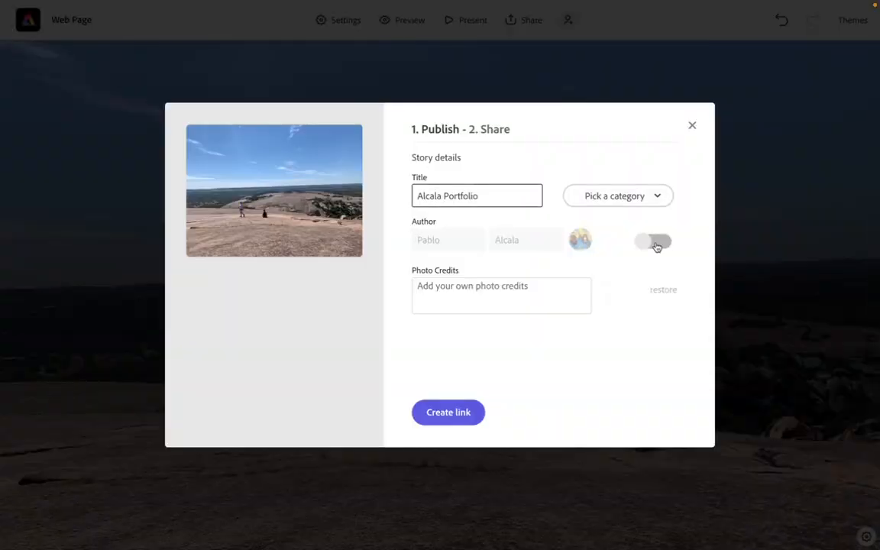
click(661, 245)
Enter the photographer's full name as the photo credits and set the category to Photography
click(487, 295)
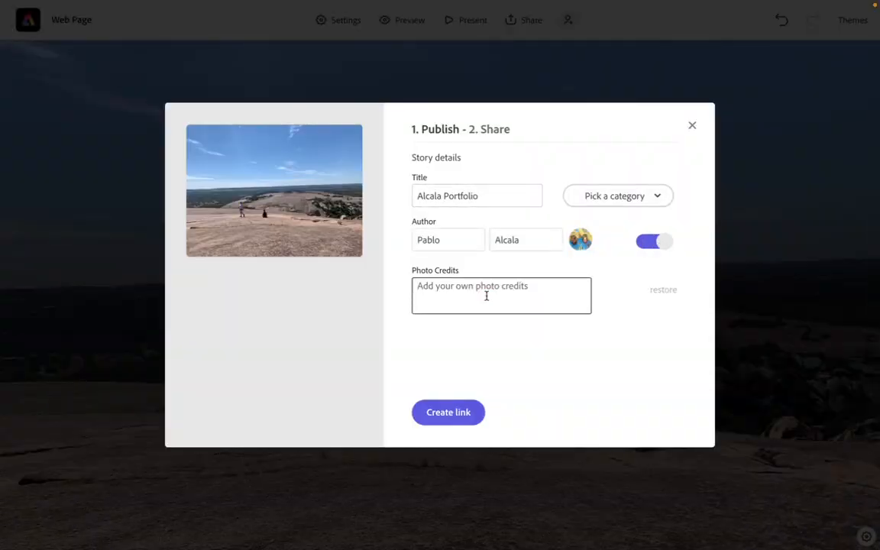
text(Pablo Alcala)
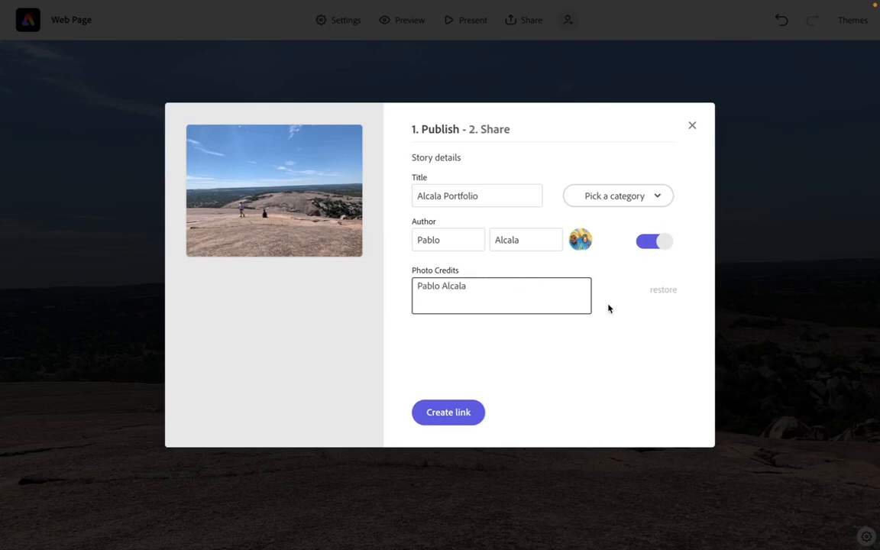
click(643, 195)
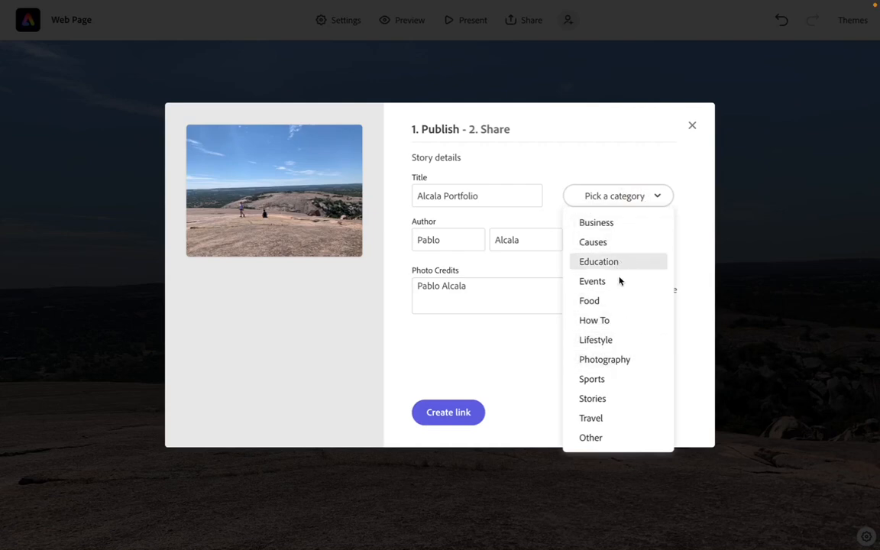
click(630, 360)
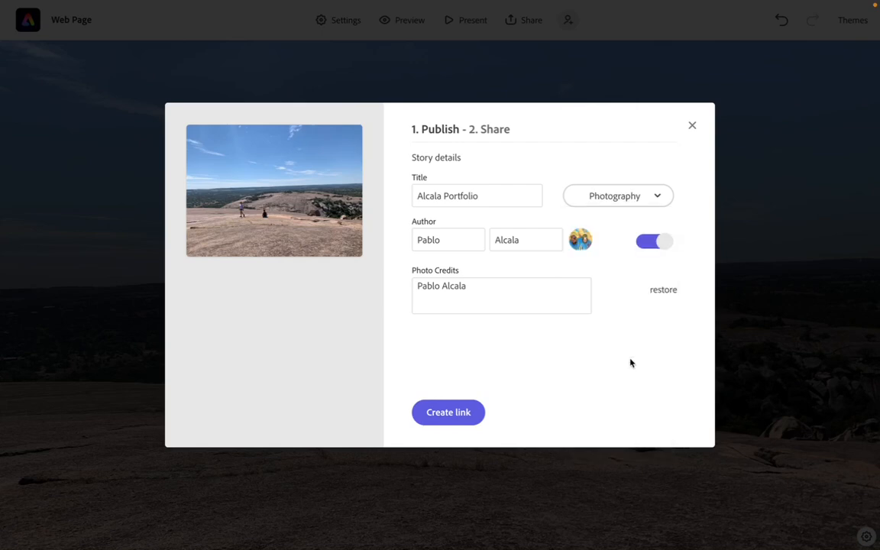
Create the page's shareable link and copy it, closing the share dialog
click(454, 411)
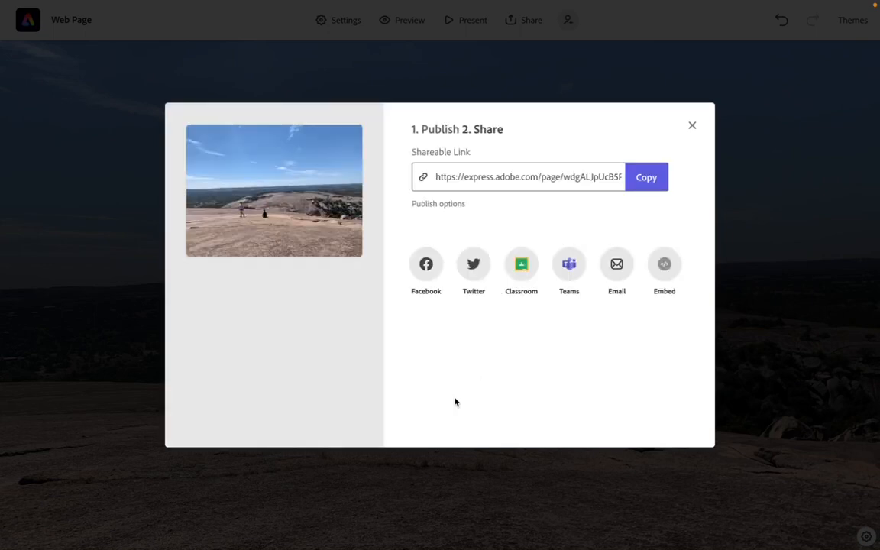
click(644, 177)
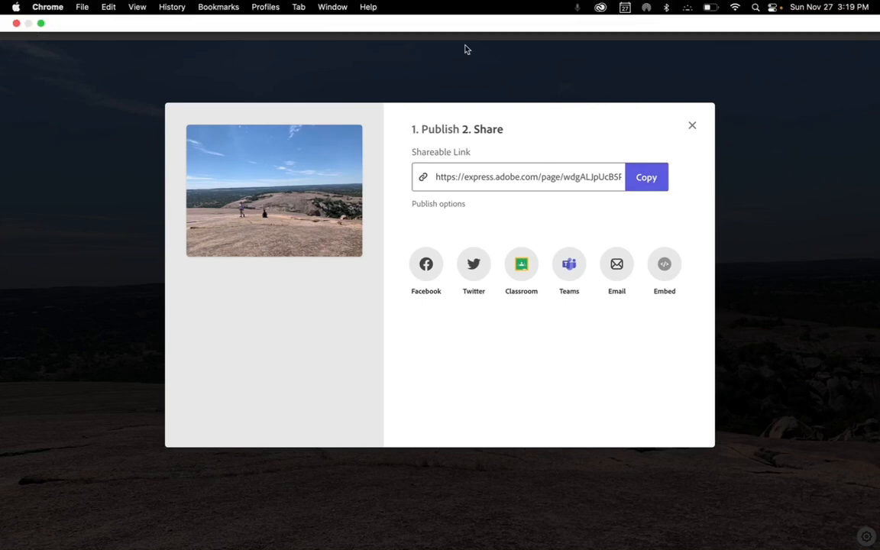
key(Escape)
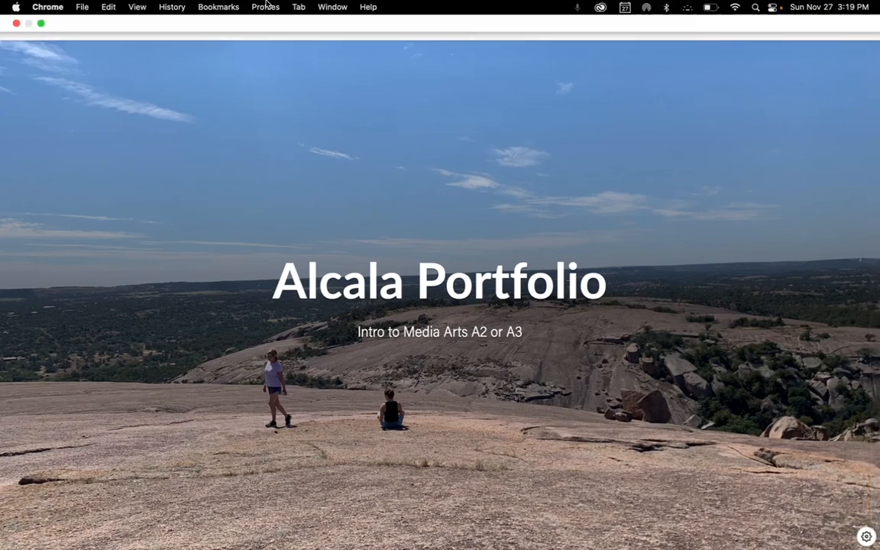
Take the browser window out of full screen and activate the address bar
click(41, 23)
click(142, 51)
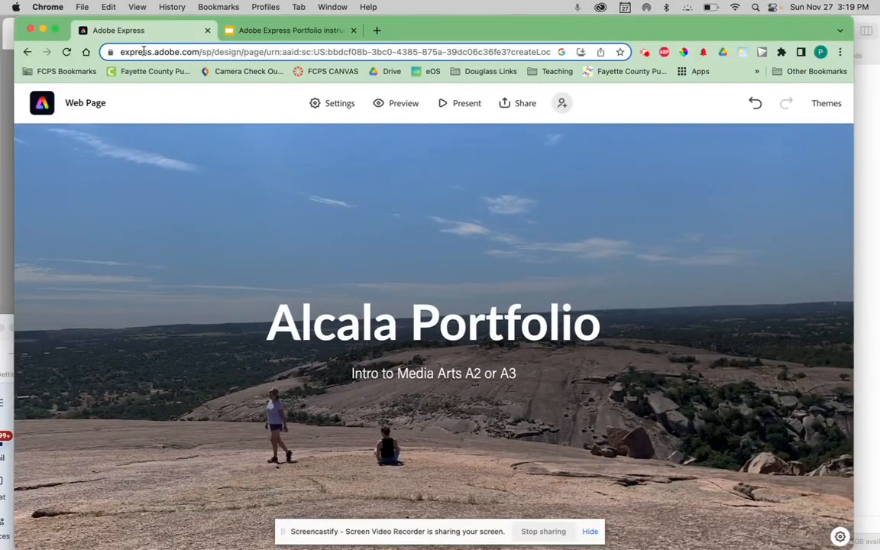